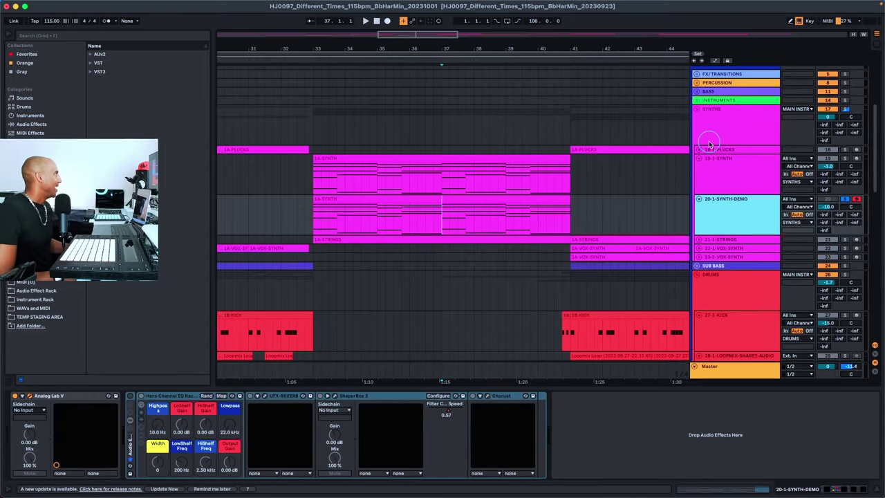
# Switch between the 19-1-SYNTH and 20-1-SYNTH-DEMO tracks, ending on 20-1-SYNTH-DEMO
pyautogui.click(731, 178)
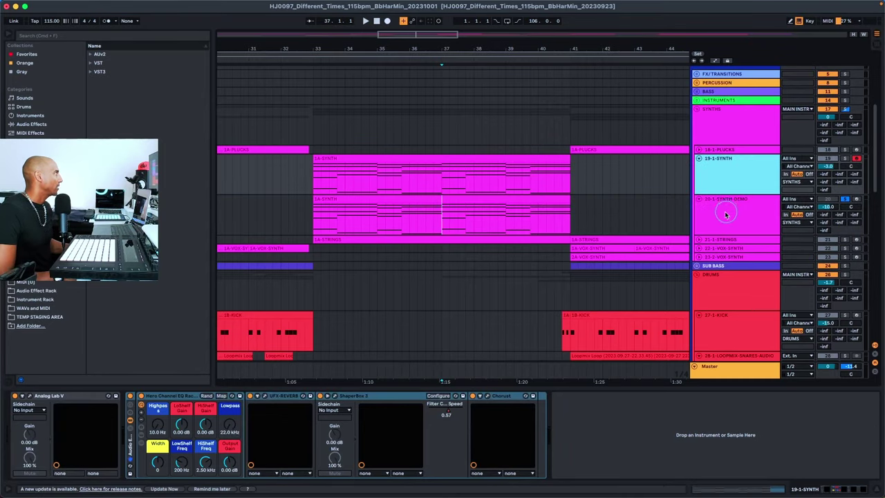
pyautogui.click(726, 215)
pyautogui.click(728, 177)
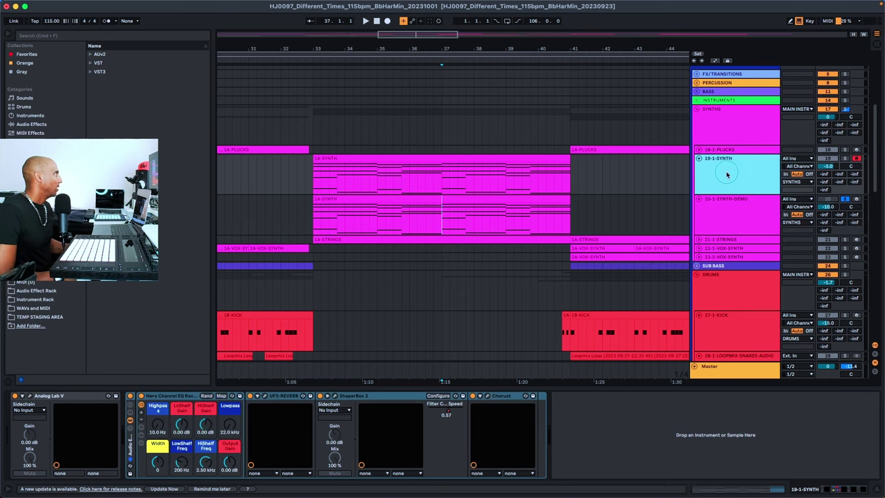
pyautogui.click(720, 220)
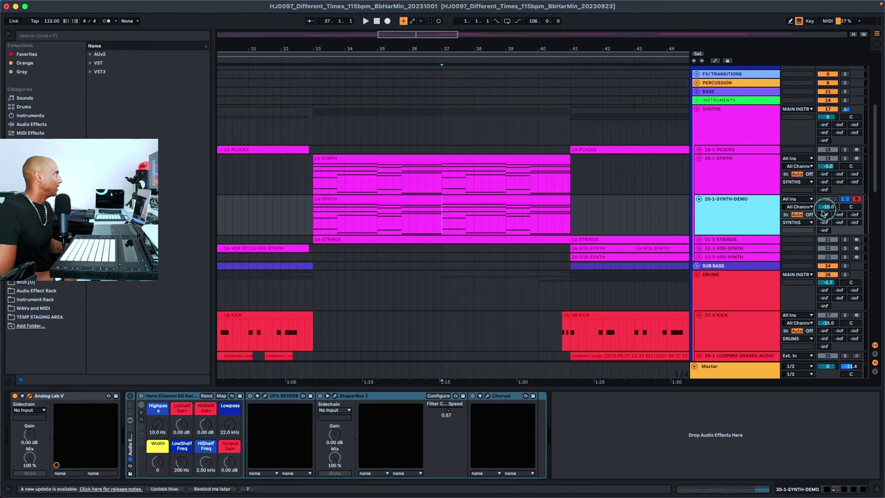
pyautogui.click(738, 188)
pyautogui.click(735, 209)
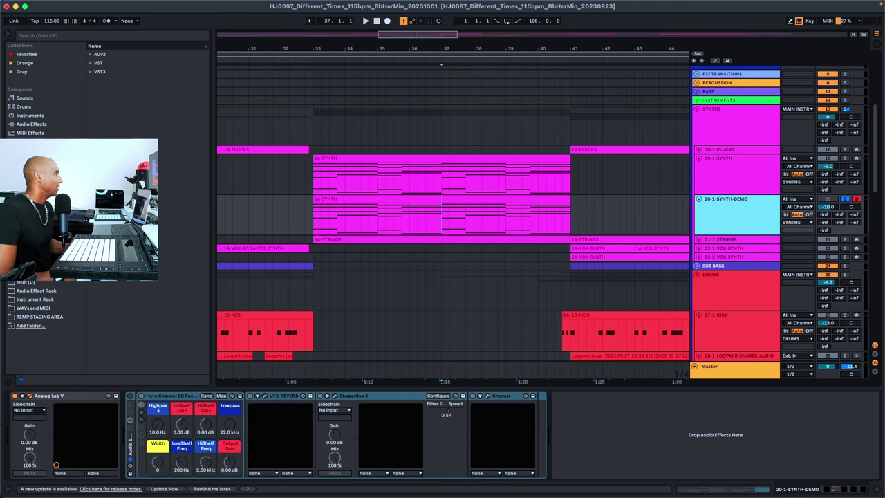
# Show the Analog Lab V window on the 1999 Keys preset, then stop playback and close it
pyautogui.press('super+alt+p')
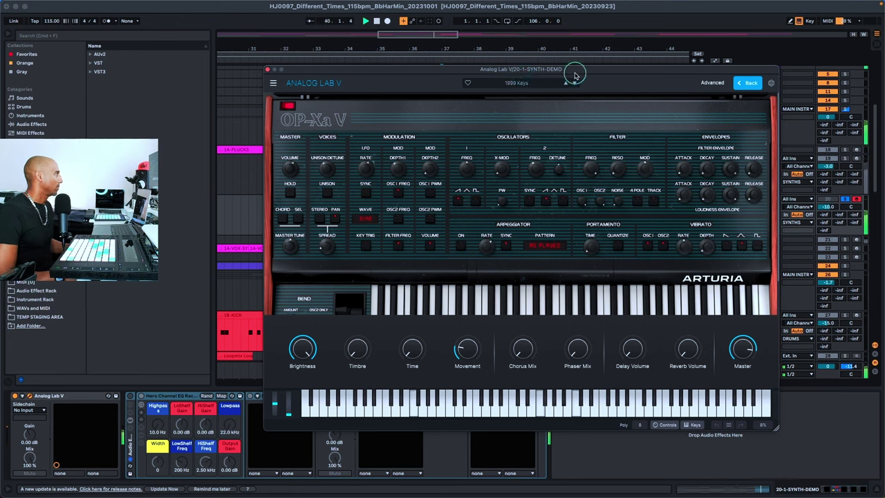
pyautogui.press('space')
pyautogui.press('super+alt+p')
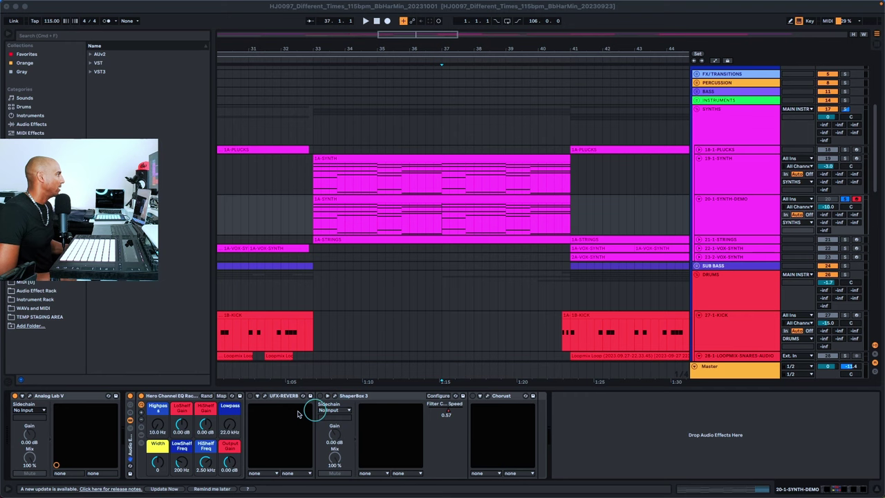
# Sweep the Hero Channel EQ highpass and lowpass, returning them to 10.0 Hz and 22.0 kHz
pyautogui.click(141, 439)
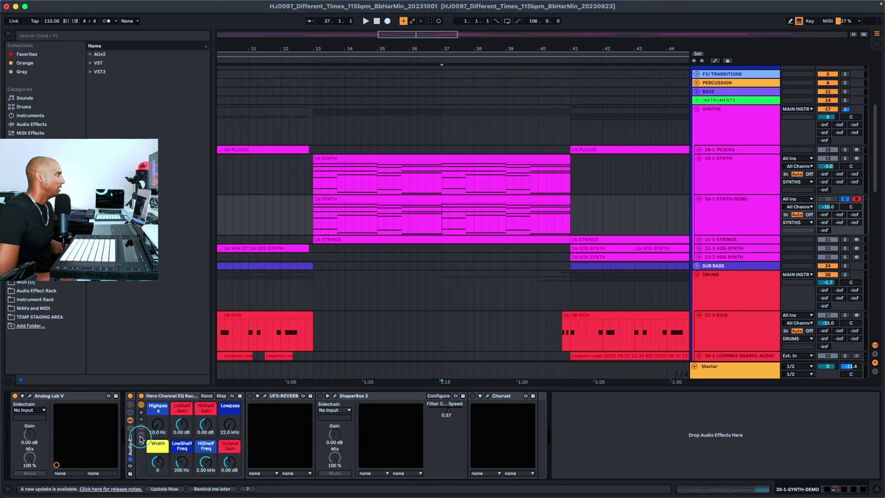
pyautogui.click(141, 439)
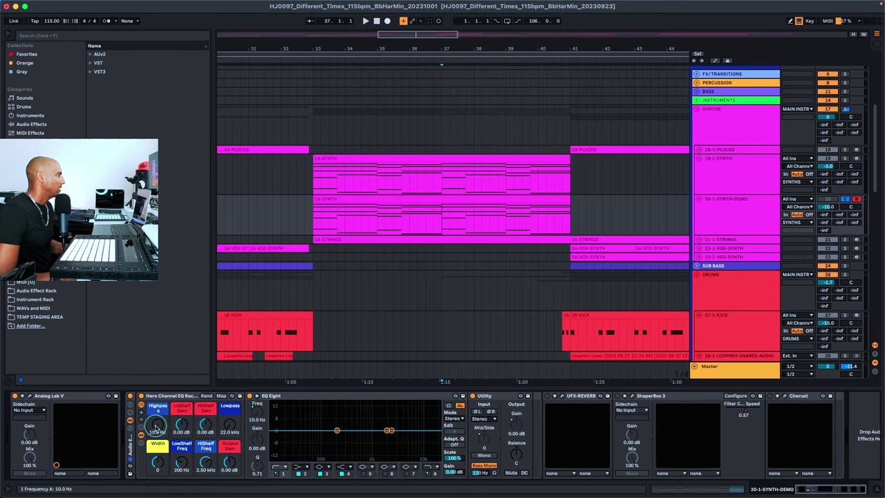
pyautogui.moveTo(157, 426)
pyautogui.mouseDown()
pyautogui.moveTo(157, 412)
pyautogui.moveTo(157, 425)
pyautogui.mouseUp()
pyautogui.moveTo(223, 423)
pyautogui.mouseDown()
pyautogui.moveTo(223, 437)
pyautogui.moveTo(223, 421)
pyautogui.mouseUp()
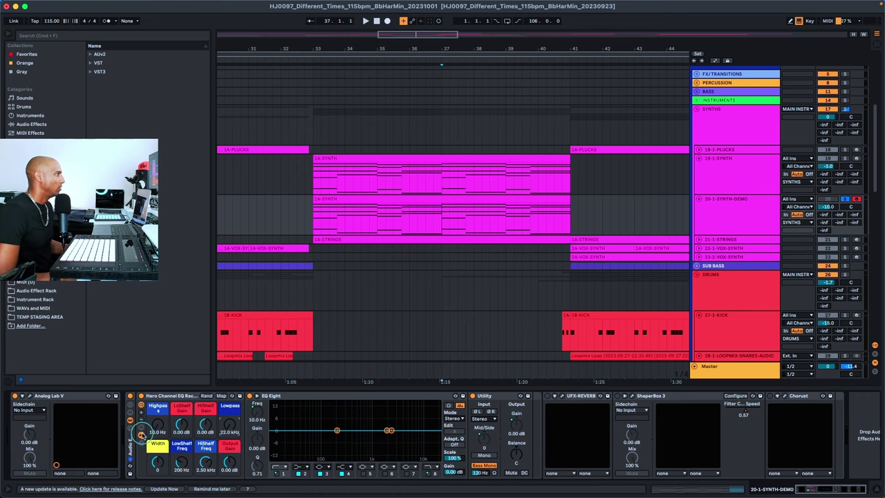
pyautogui.click(131, 427)
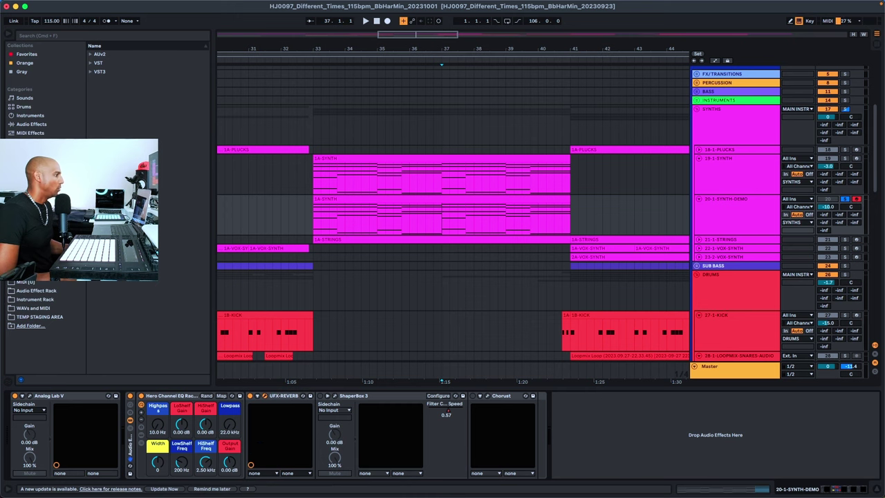
# Move the UFX Reverb window up, play to hear the Plate reverb, then close it
pyautogui.moveTo(453, 171); pyautogui.dragTo(406, 54)
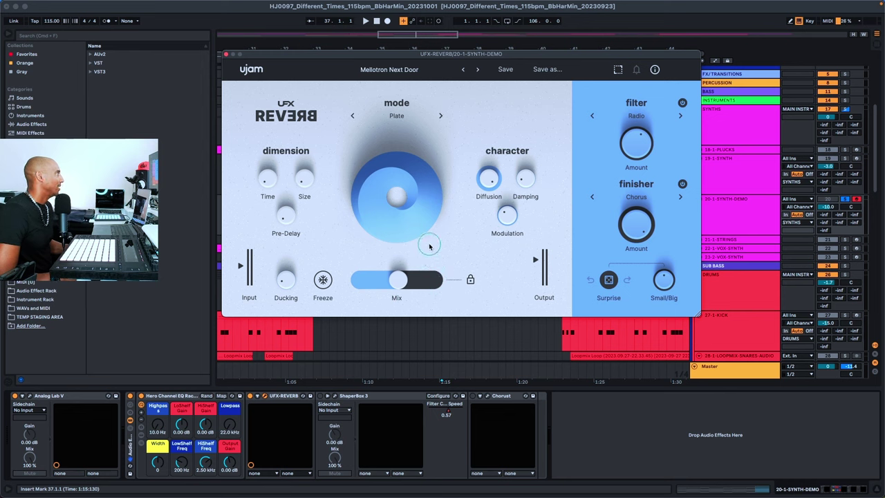
pyautogui.press('space')
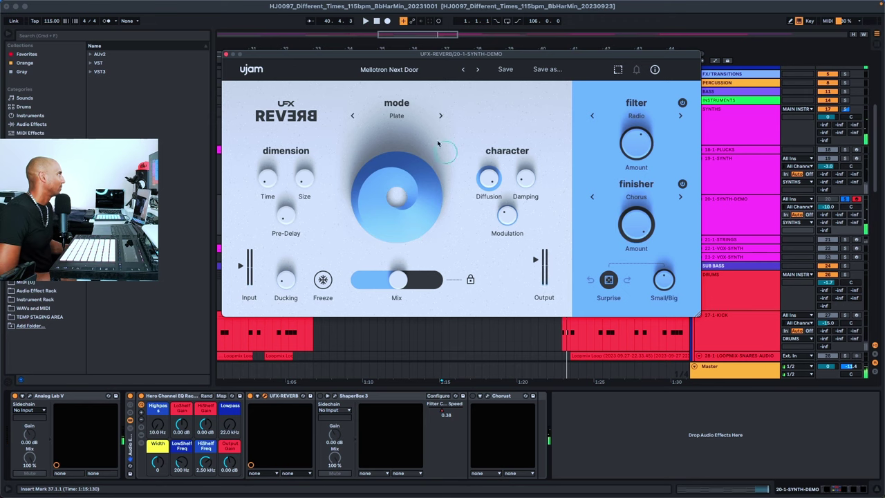
pyautogui.press('super+alt+p')
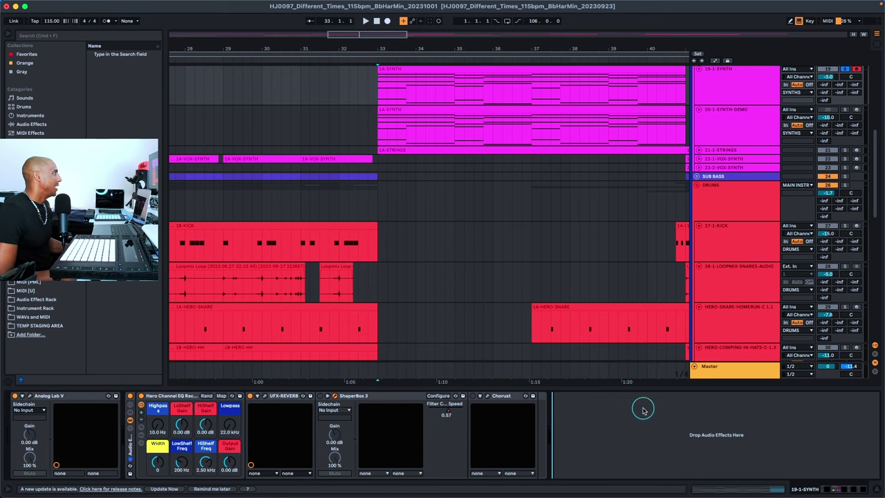
# Insert Cable Guys ShaperBox 3 at the end of the 19-1-SYNTH chain and show its window fully
pyautogui.rightClick(580, 406)
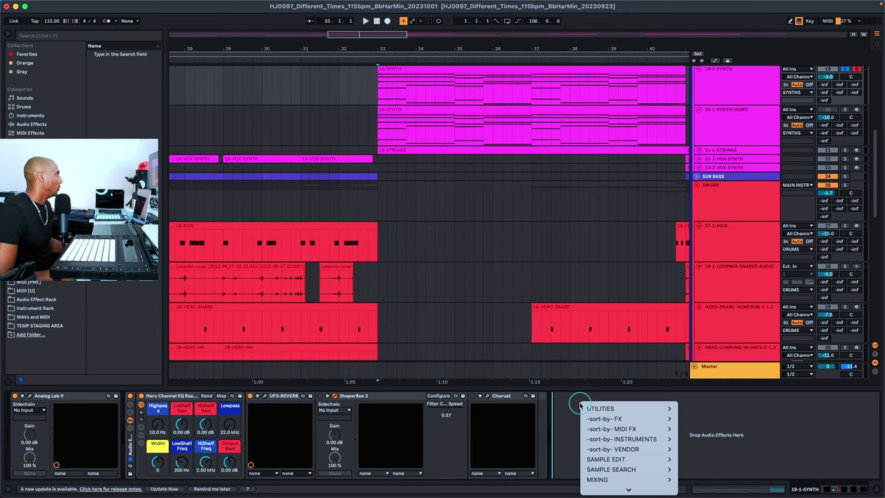
pyautogui.moveTo(622, 449)
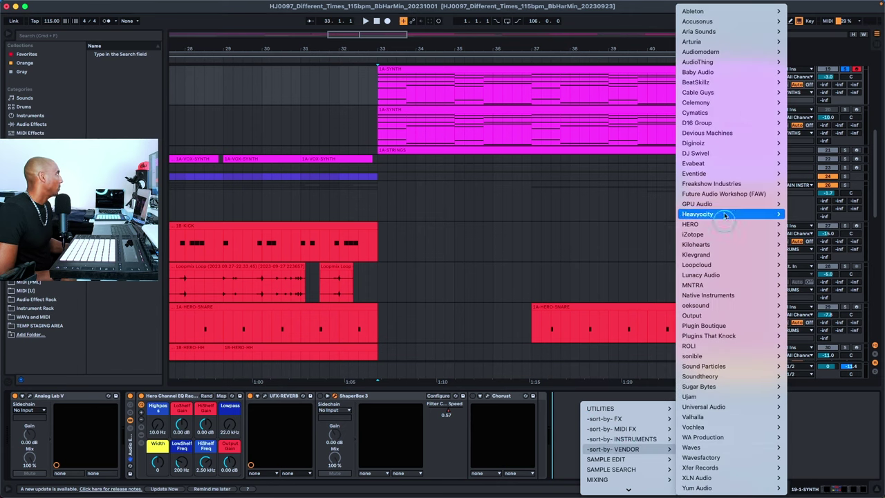
pyautogui.moveTo(726, 92)
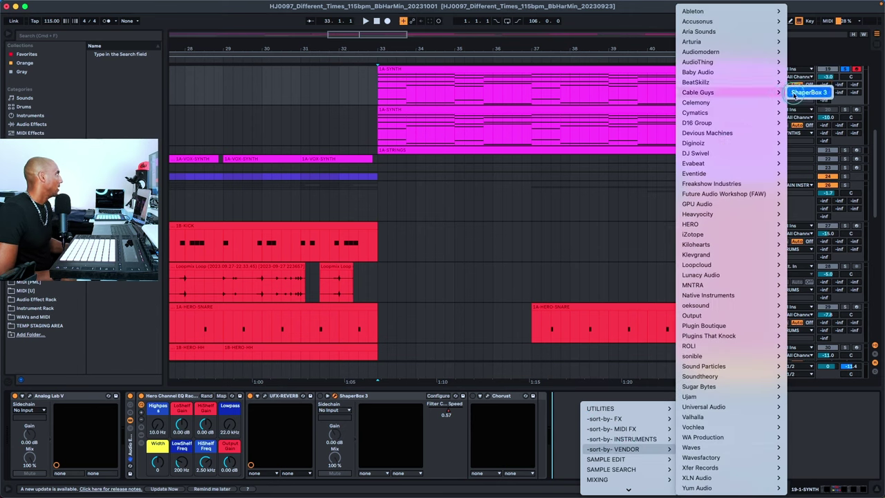
pyautogui.click(809, 92)
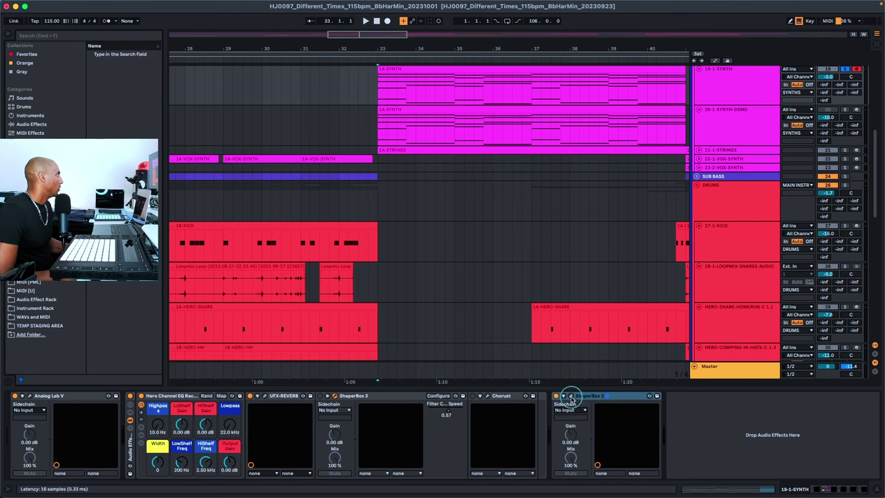
pyautogui.click(571, 396)
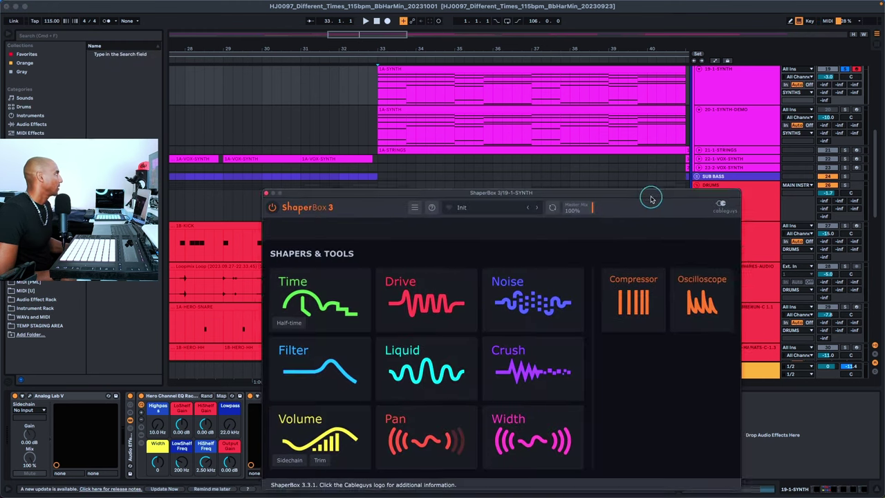
pyautogui.moveTo(651, 199); pyautogui.dragTo(679, 155)
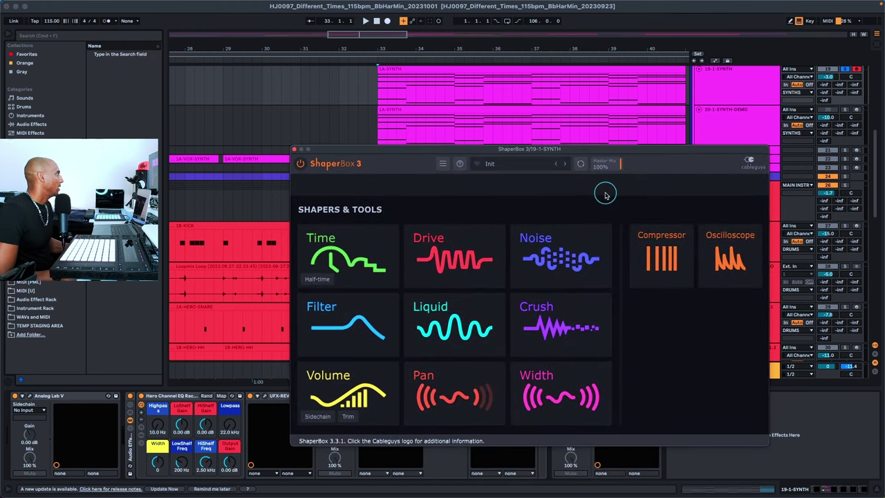
# Add a Filter shaper with a ramp-down cutoff envelope bent into a gentle concave curve
pyautogui.click(350, 320)
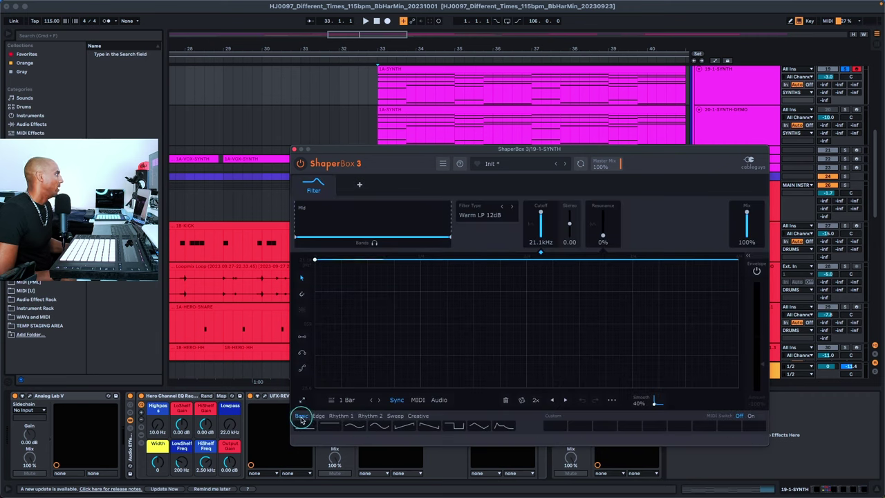
pyautogui.click(427, 429)
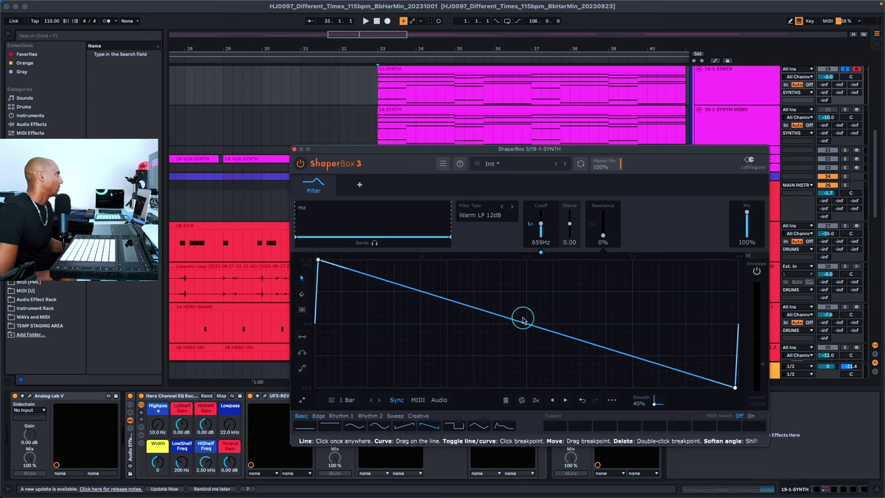
pyautogui.moveTo(523, 317); pyautogui.dragTo(500, 352)
pyautogui.doubleClick(500, 352)
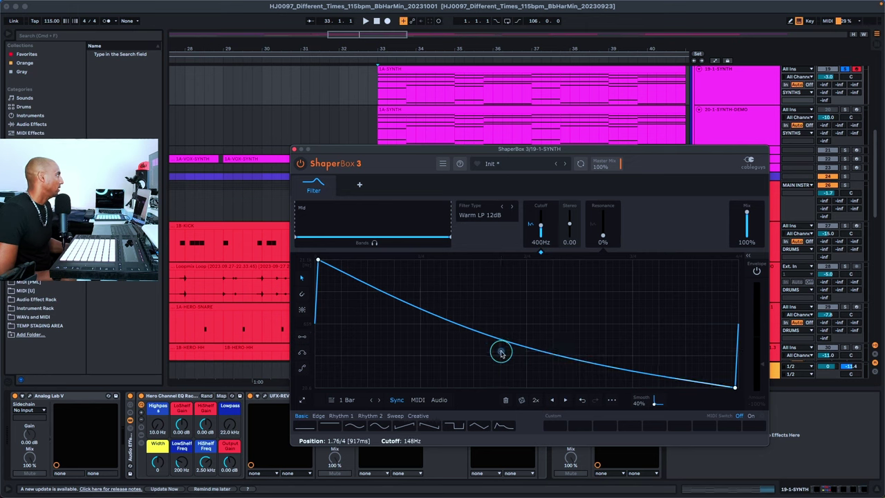
pyautogui.moveTo(491, 342); pyautogui.dragTo(413, 358)
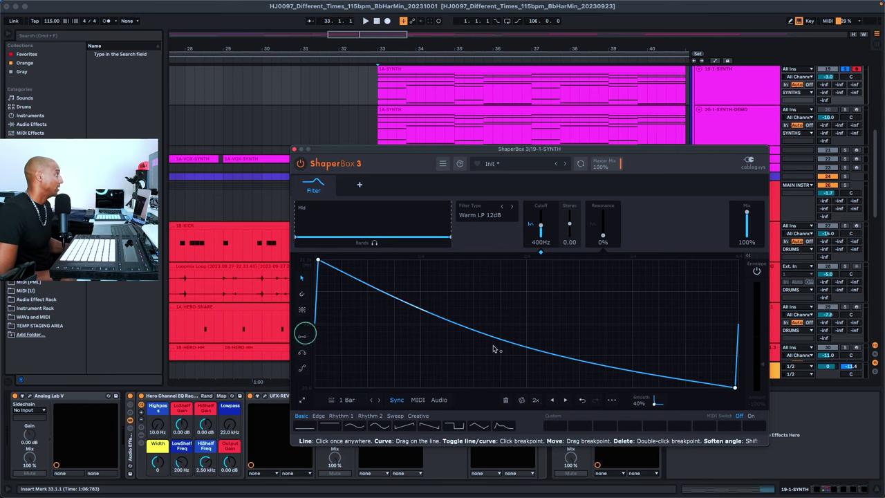
# Change the filter envelope rate from 1 Bar to free Hertz timing (10.2 Hz) and move the window down-left
pyautogui.click(332, 400)
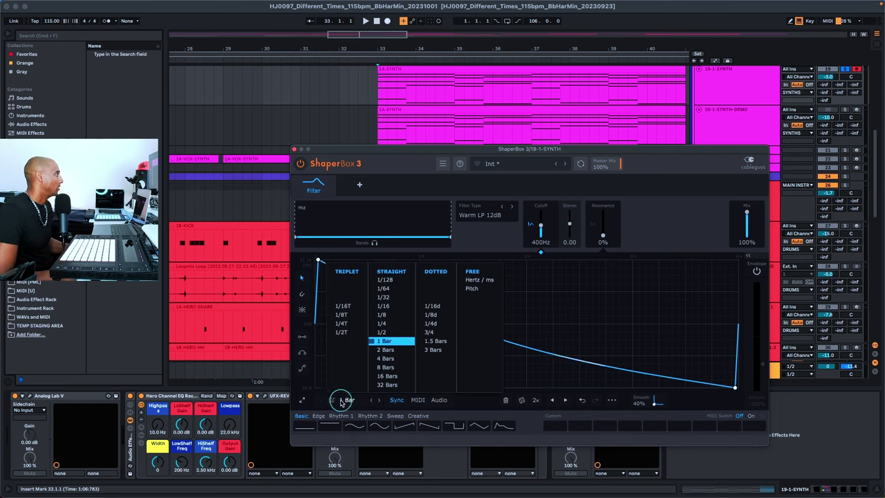
pyautogui.click(489, 283)
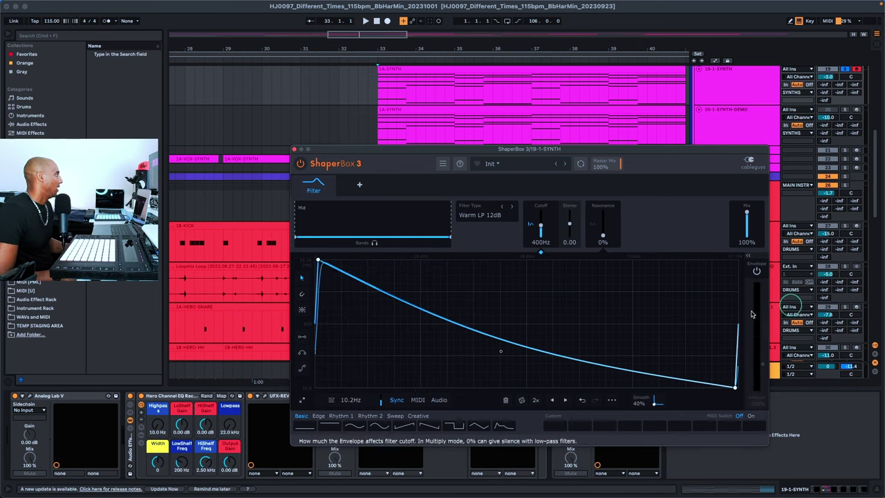
pyautogui.moveTo(740, 151); pyautogui.dragTo(674, 190)
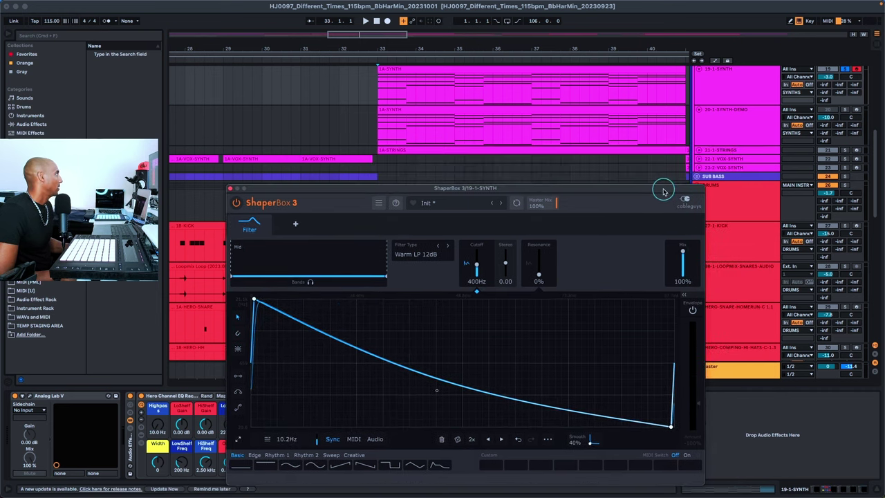
# Turn on Automation Mode to reveal the tracks' automation lanes
pyautogui.click(716, 61)
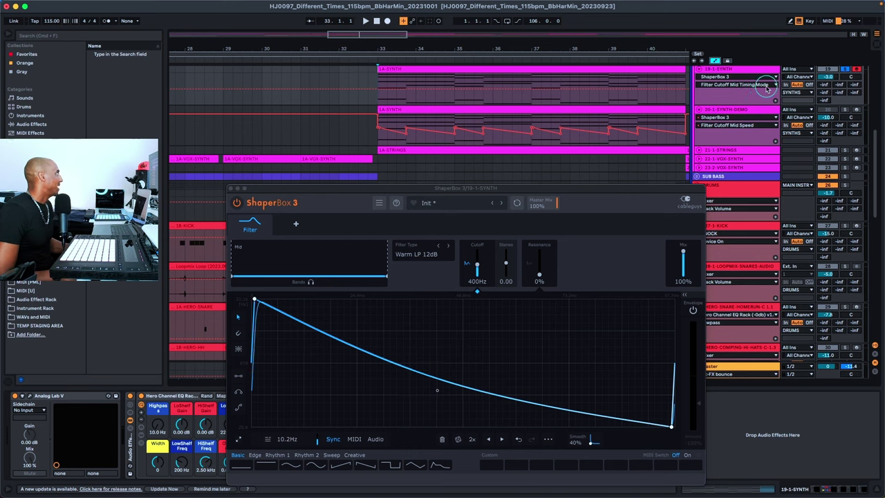
# Target the 19-1-SYNTH lane at Filter Cutoff Mid Speed and place the insert point at bar 33
pyautogui.click(731, 86)
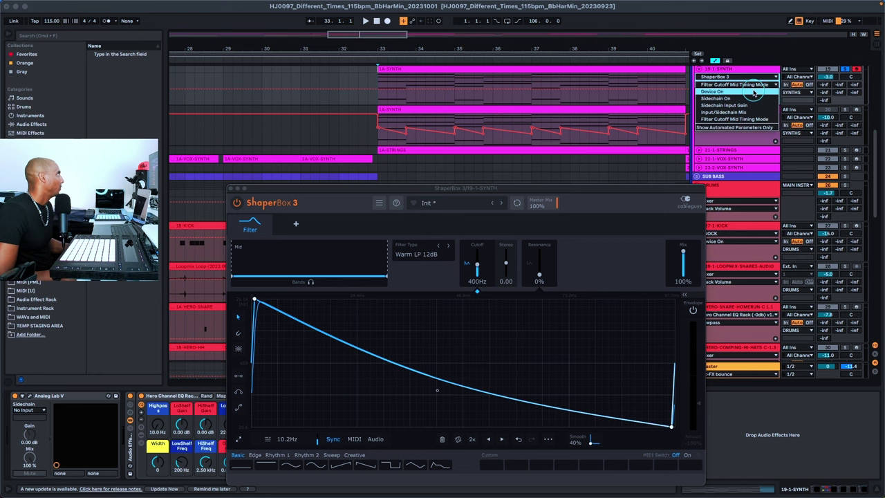
pyautogui.click(731, 142)
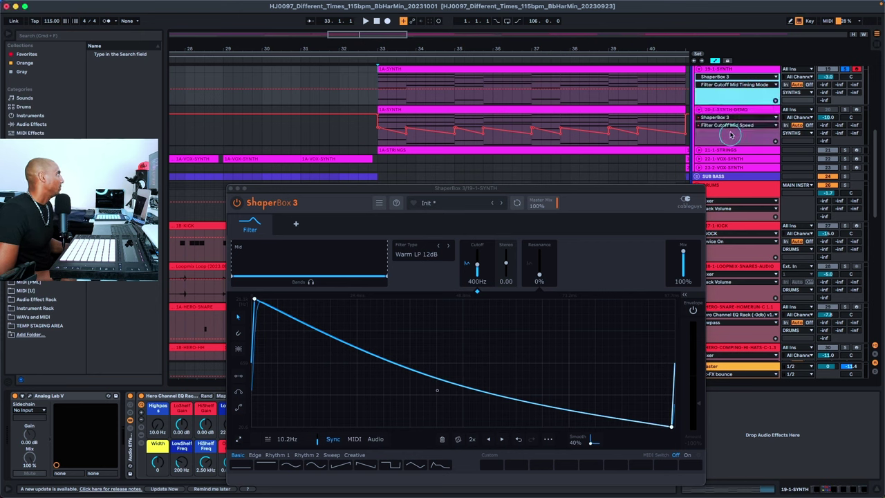
pyautogui.click(287, 443)
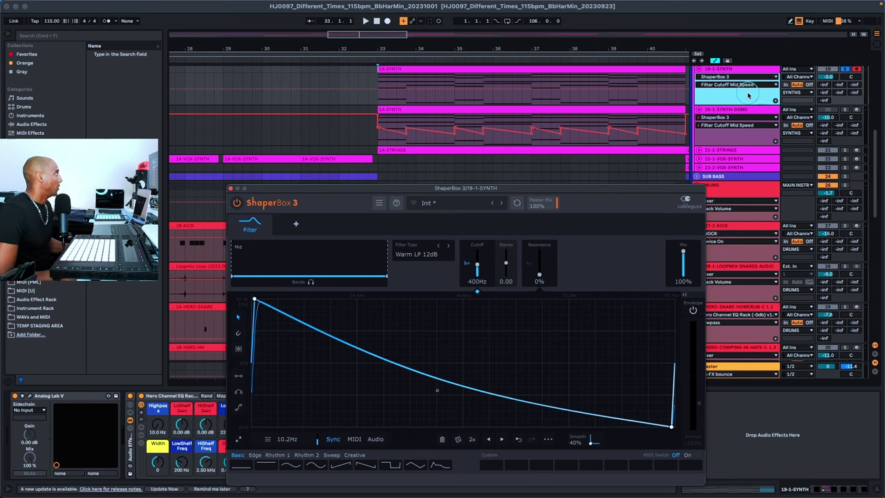
pyautogui.click(370, 89)
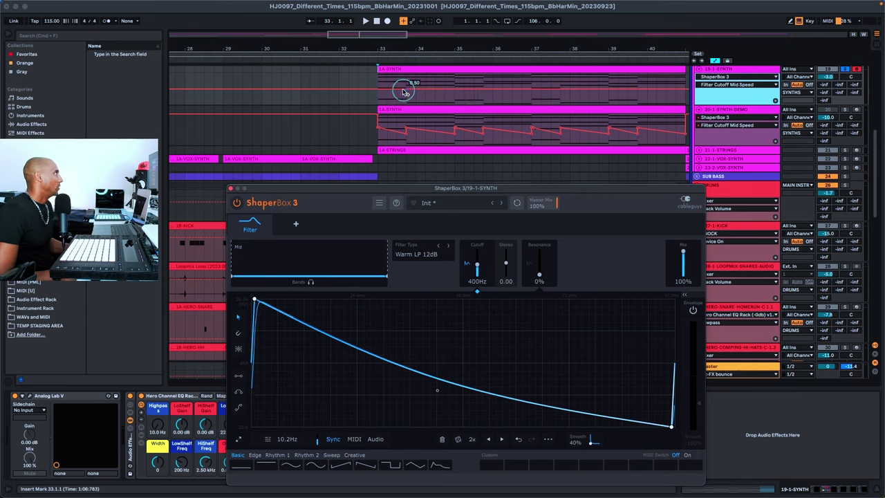
# Pull the Filter Cutoff Mid Speed automation down from 0.50 at bar 33 and curve the falling segment
pyautogui.click(379, 92)
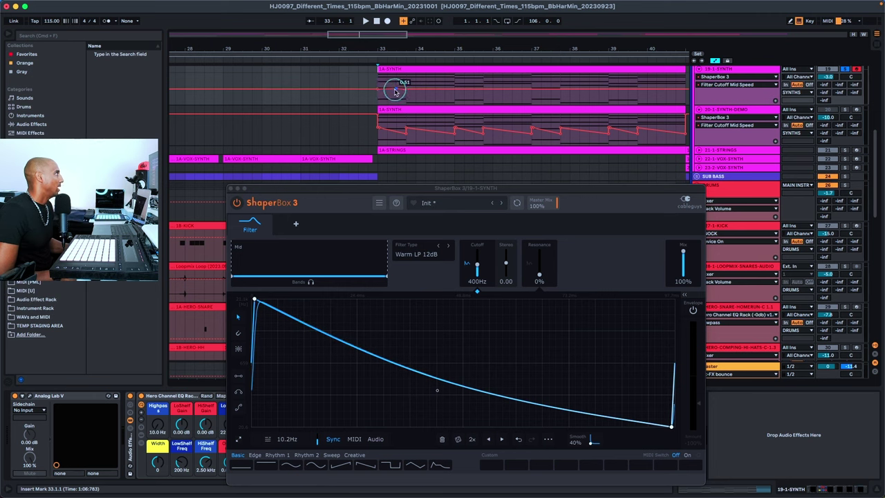
pyautogui.moveTo(394, 89)
pyautogui.mouseDown()
pyautogui.moveTo(405, 74)
pyautogui.moveTo(406, 100)
pyautogui.mouseUp()
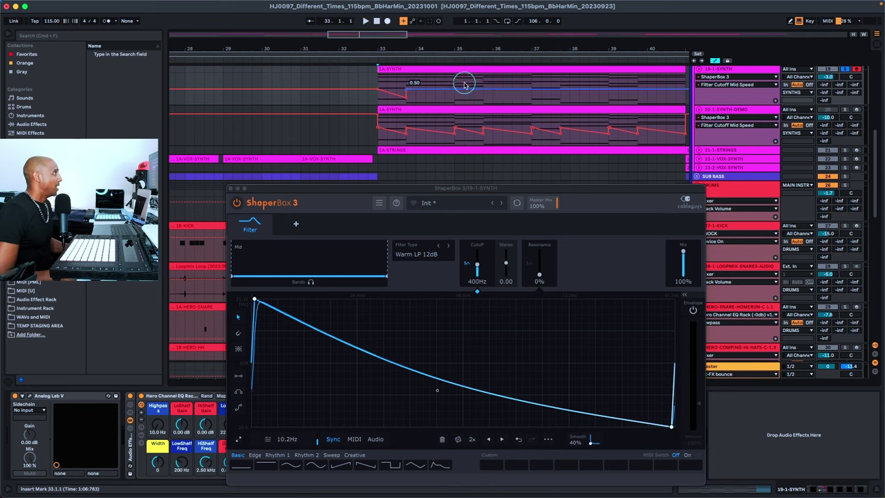
pyautogui.click(384, 78)
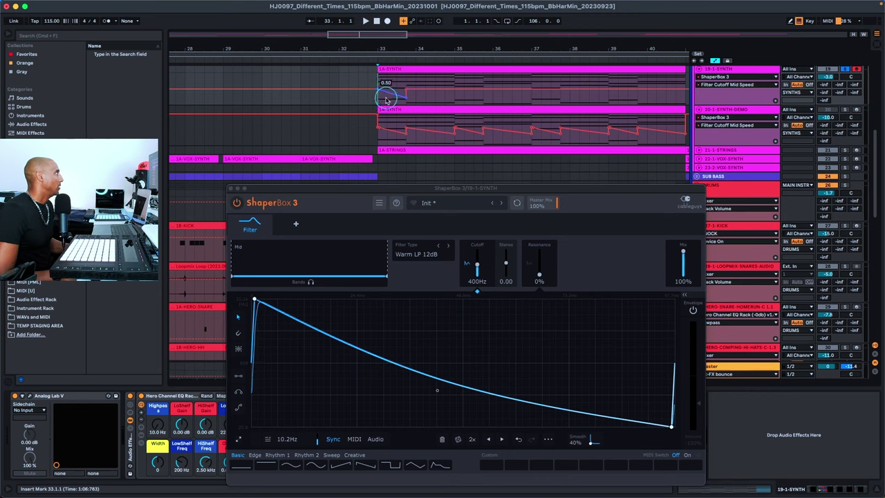
pyautogui.moveTo(392, 101); pyautogui.dragTo(454, 104)
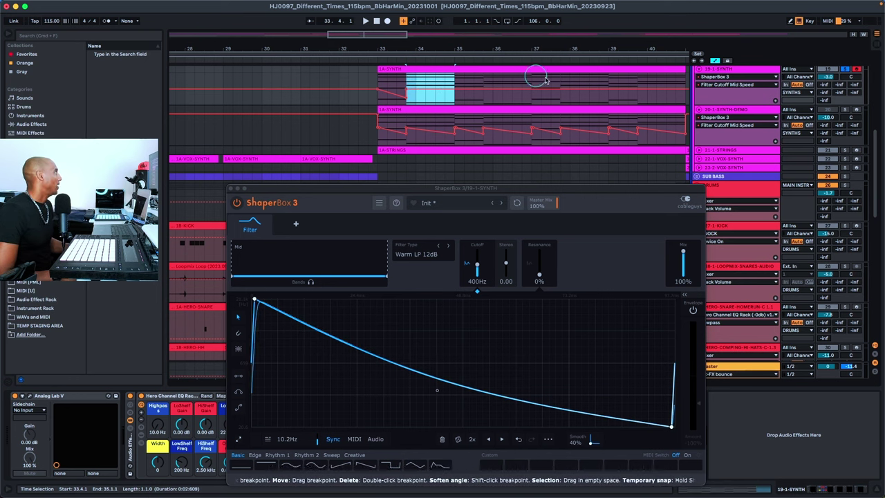
# Lower the filter-speed breakpoints in bars 33–34 so the ramp bottoms out at 0.20
pyautogui.click(435, 92)
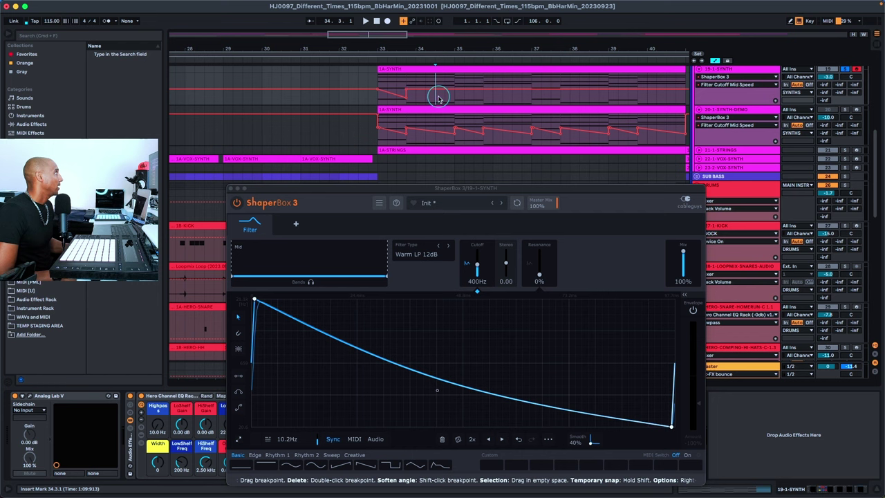
pyautogui.moveTo(379, 81); pyautogui.dragTo(407, 83)
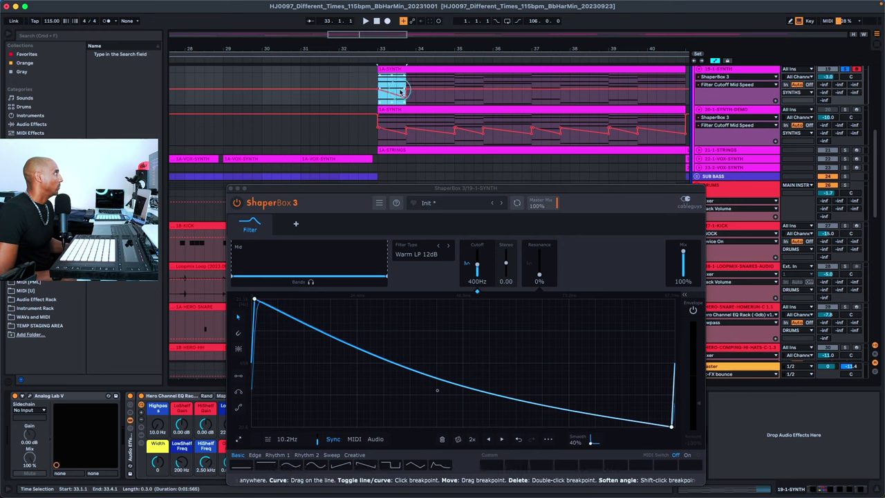
pyautogui.moveTo(399, 91); pyautogui.dragTo(393, 92)
pyautogui.click(445, 95)
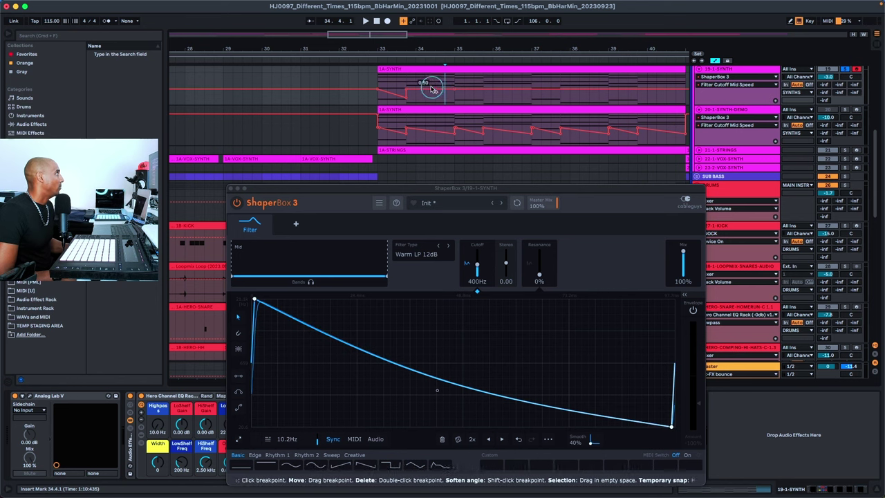
pyautogui.moveTo(437, 92); pyautogui.dragTo(436, 90)
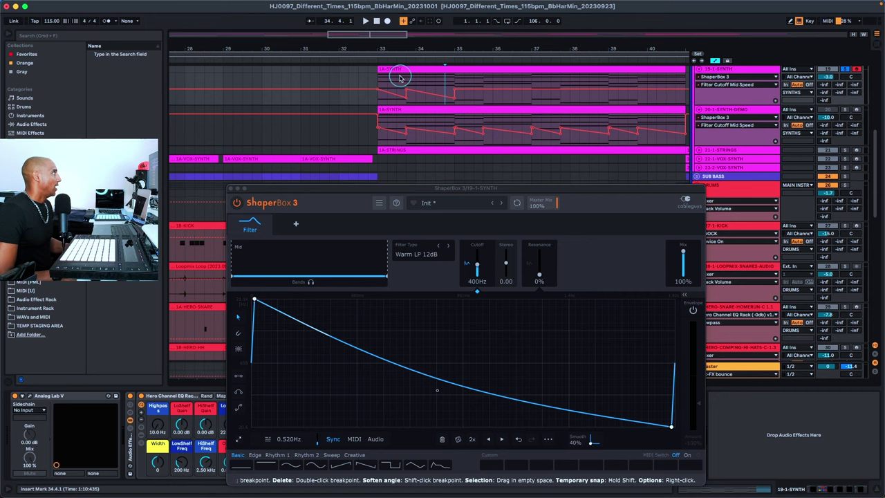
# Duplicate the two-bar ramp from bar 33 to fill through bar 41, then select bar 33's first beats
pyautogui.moveTo(380, 76); pyautogui.dragTo(500, 97)
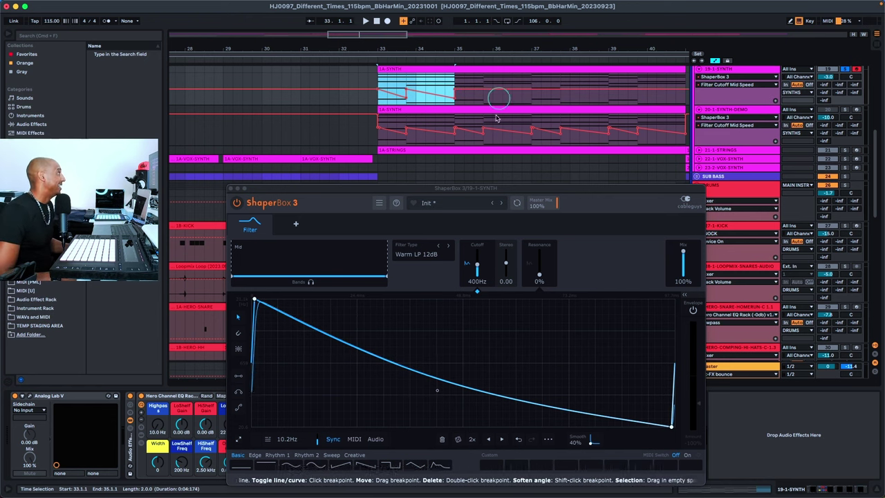
pyautogui.press('super+d')
pyautogui.press('super+d')
pyautogui.press('super+d')
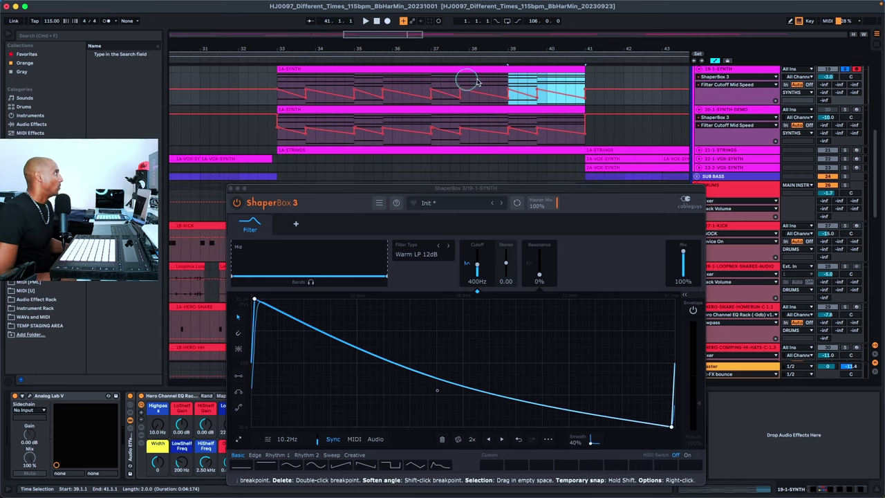
pyautogui.click(281, 78)
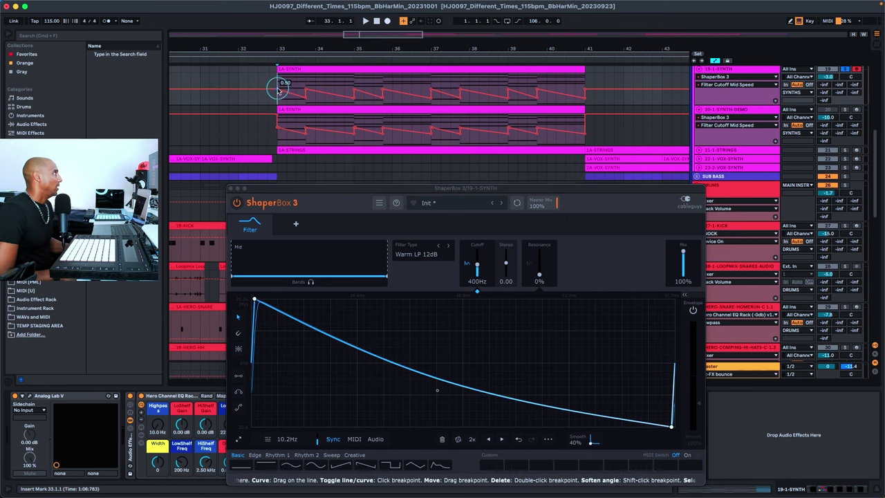
pyautogui.moveTo(280, 97); pyautogui.dragTo(305, 98)
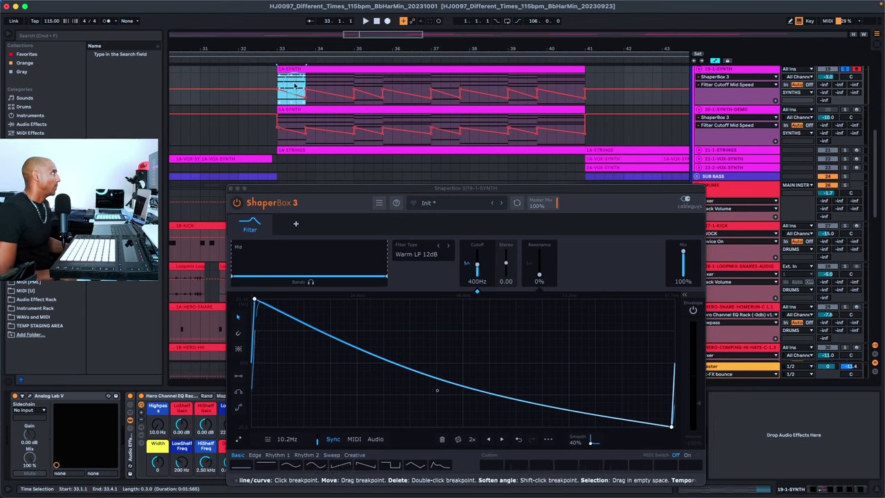
# Insert a ramp-down shape into the selected bar-33 automation and play it back twice from bar 33
pyautogui.rightClick(294, 85)
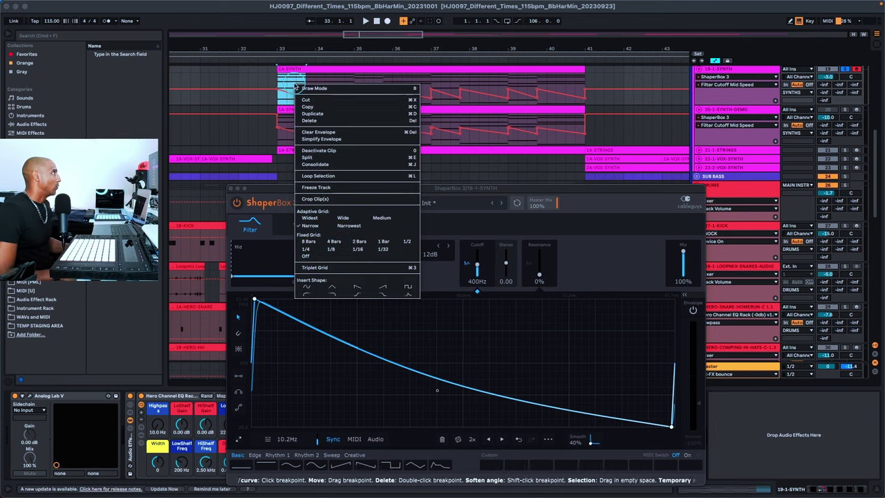
pyautogui.click(357, 288)
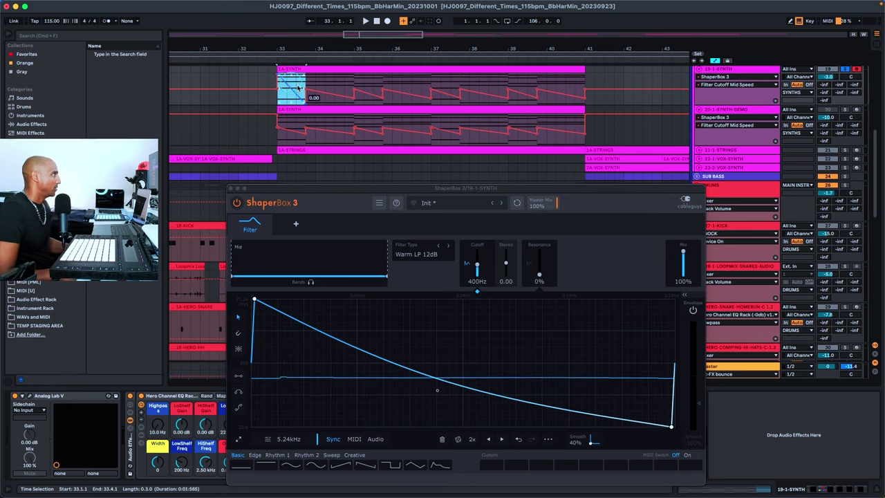
pyautogui.press('space')
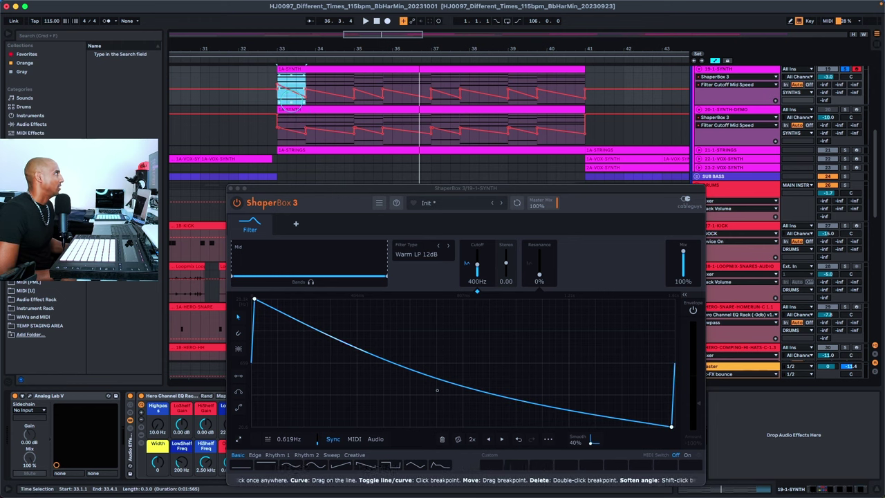
pyautogui.press('space')
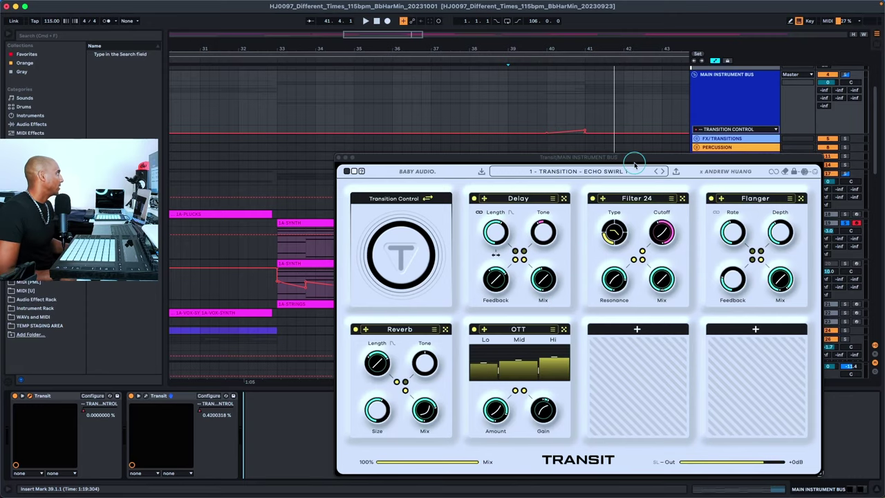
# Shift the Transit window slightly right and play around bar 39 to hear the transition
pyautogui.moveTo(644, 159)
pyautogui.mouseDown()
pyautogui.moveTo(657, 142)
pyautogui.moveTo(655, 160)
pyautogui.mouseUp()
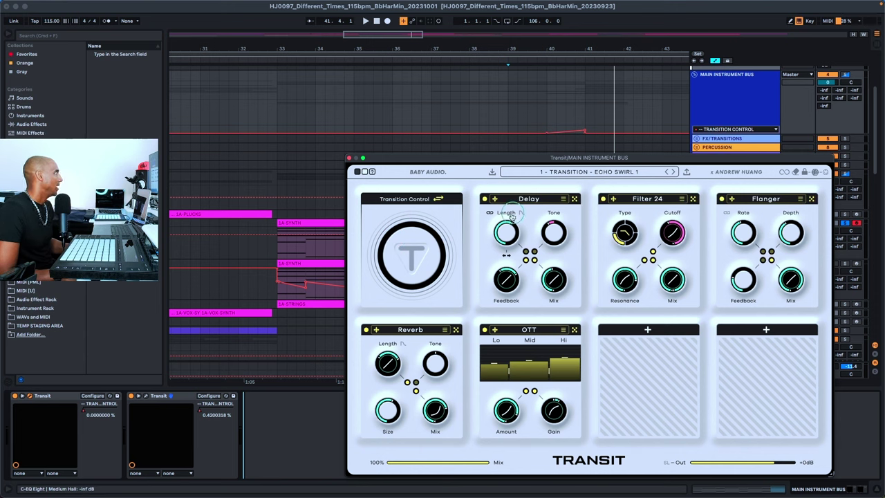
pyautogui.press('space')
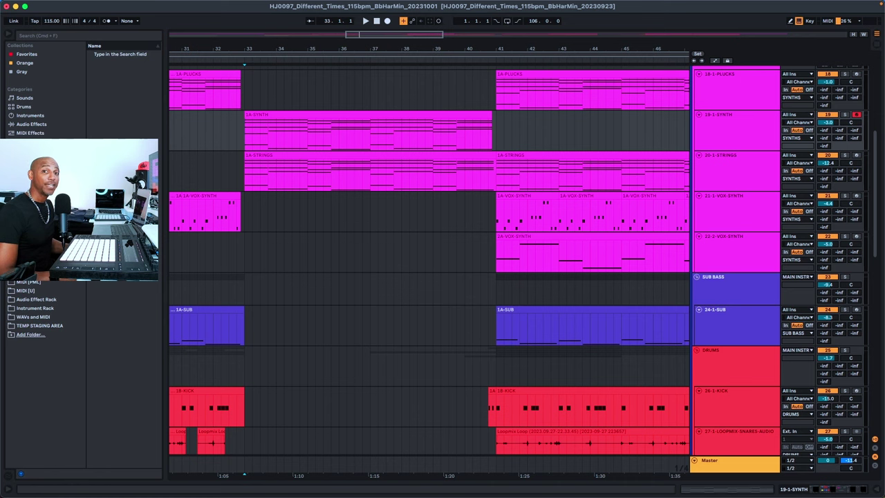
pyautogui.press('space')
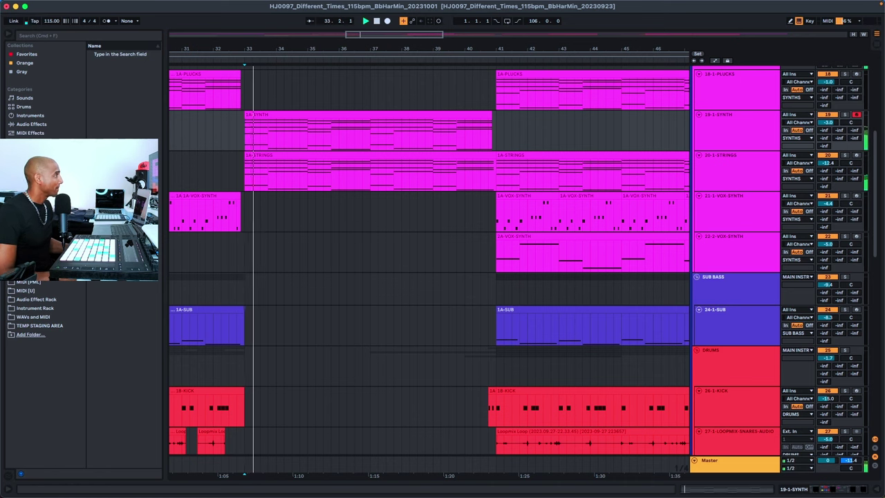